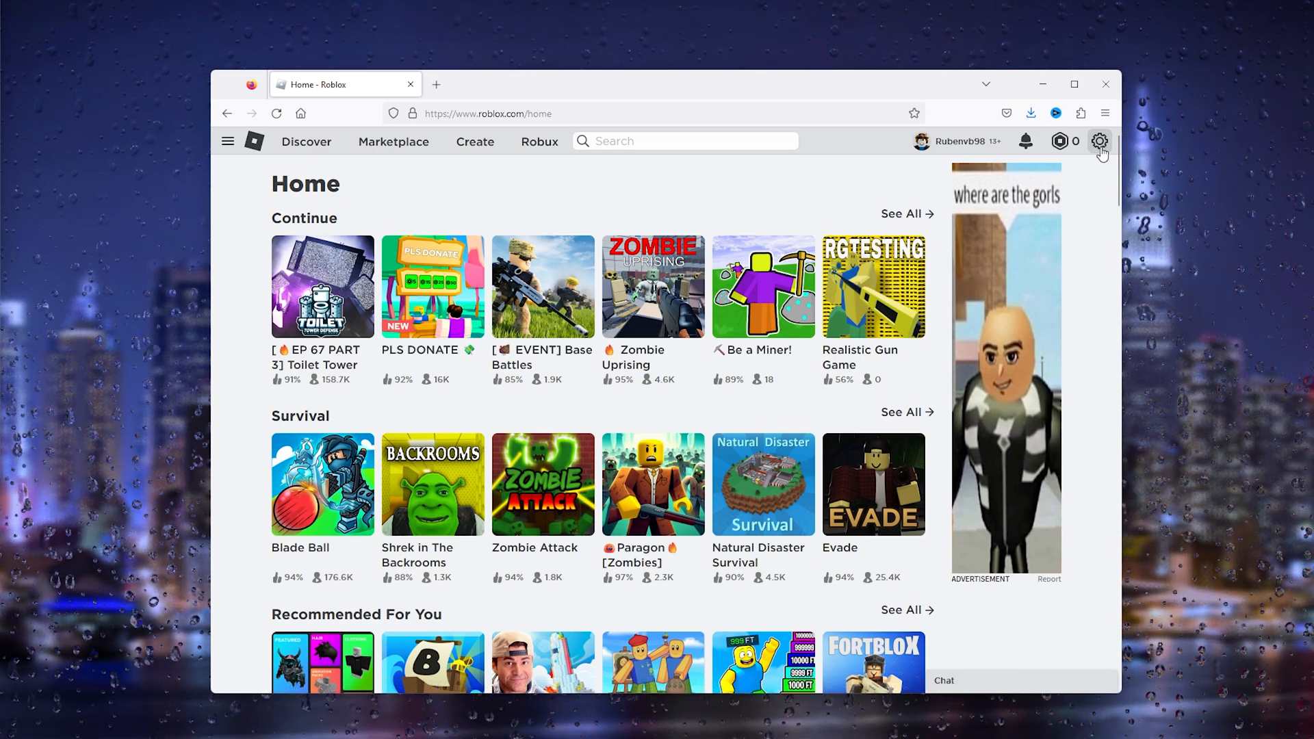
# Step: Reach the My Settings page from the gear menu's Settings entry
pyautogui.click(1099, 144)
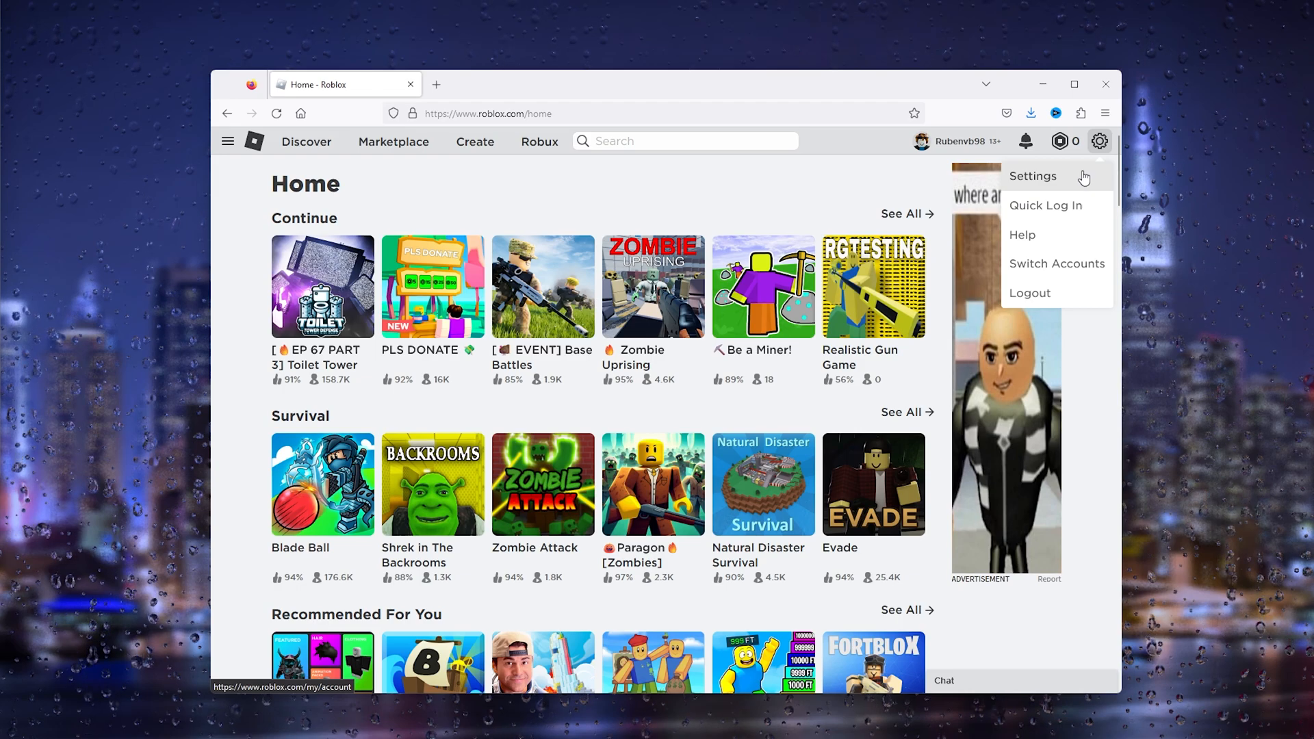
pyautogui.click(1037, 177)
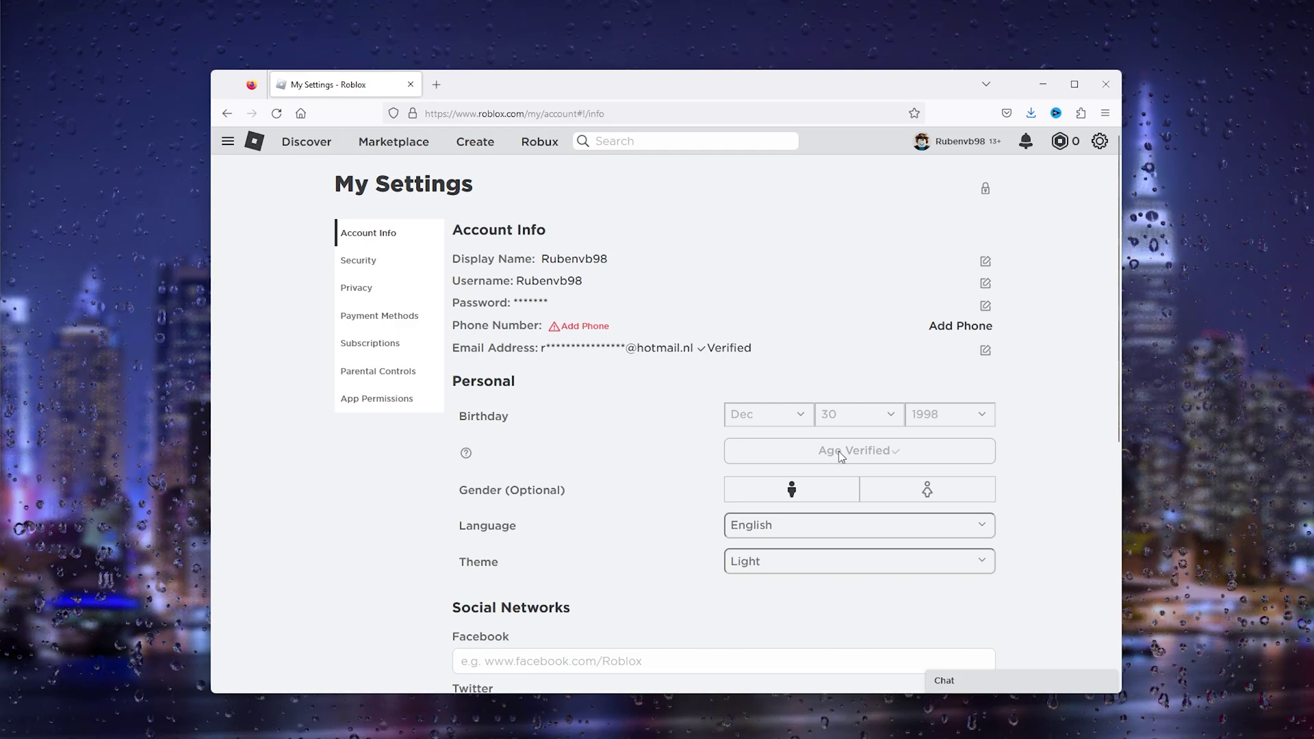
# Step: Show the Privacy settings from the left sidebar
pyautogui.click(375, 290)
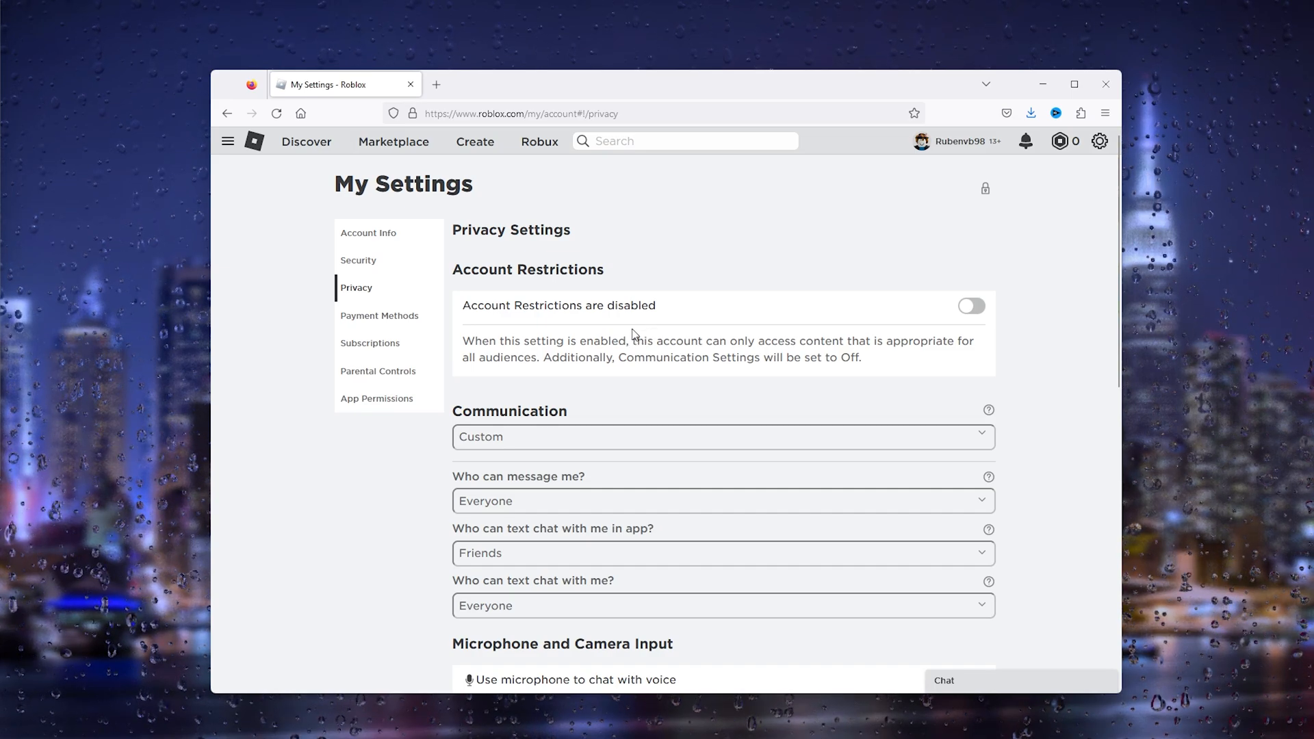
pyautogui.scroll(-2, 633, 334)
pyautogui.scroll(-3, 633, 334)
pyautogui.scroll(-2, 636, 323)
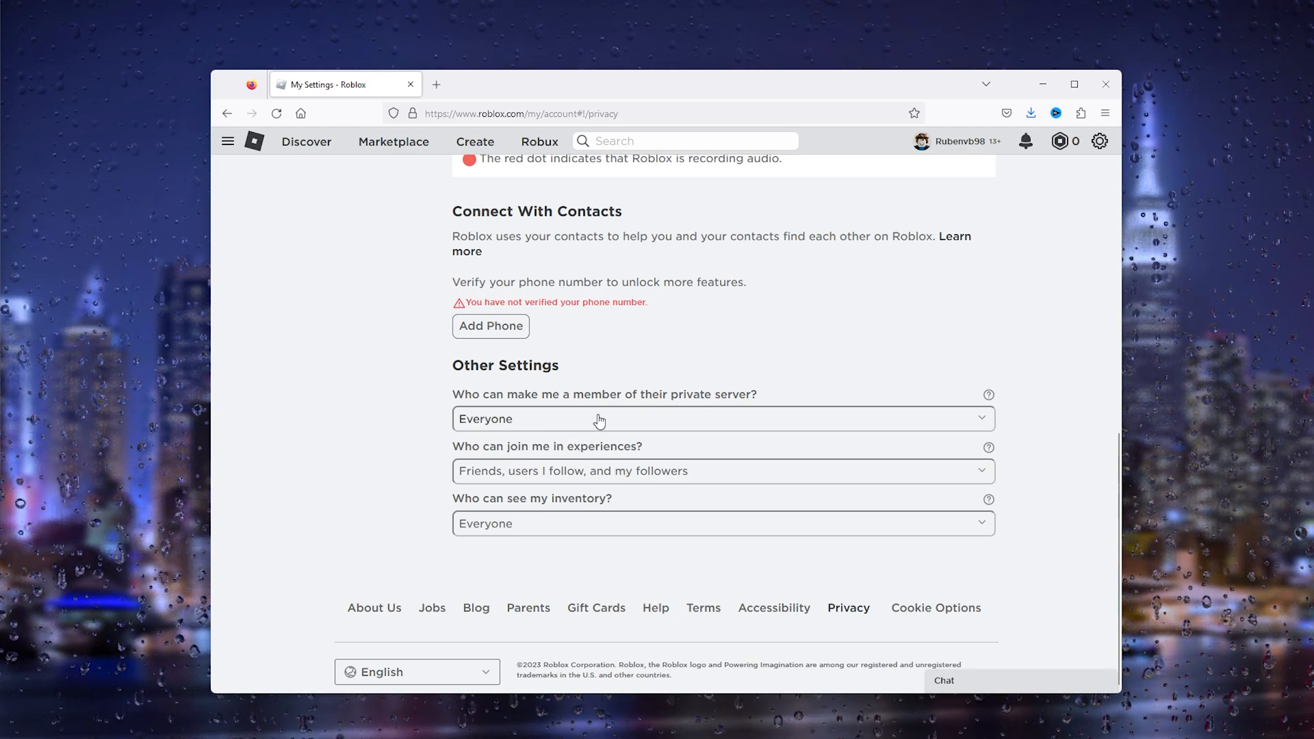
# Step: Set private server membership and experience joining to Everyone, confirming the account PIN to save
pyautogui.click(599, 421)
pyautogui.click(486, 445)
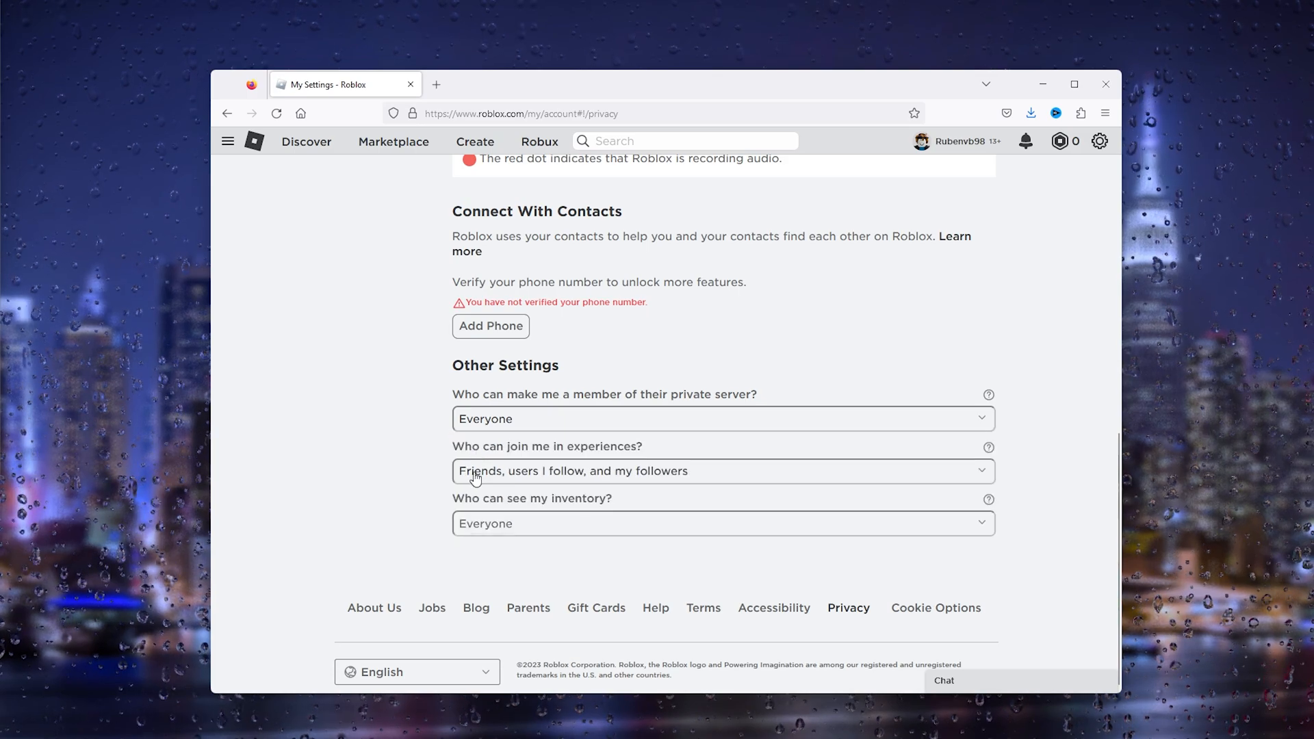
pyautogui.click(611, 475)
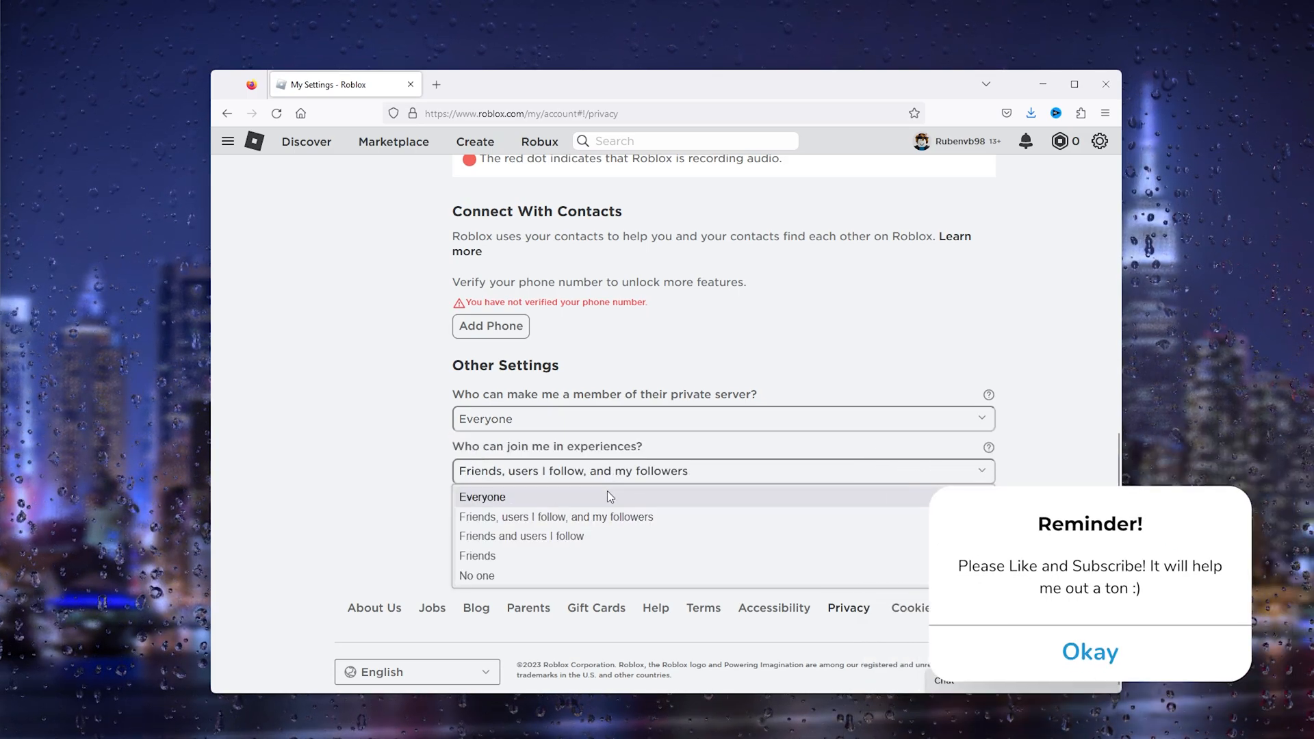
pyautogui.click(605, 496)
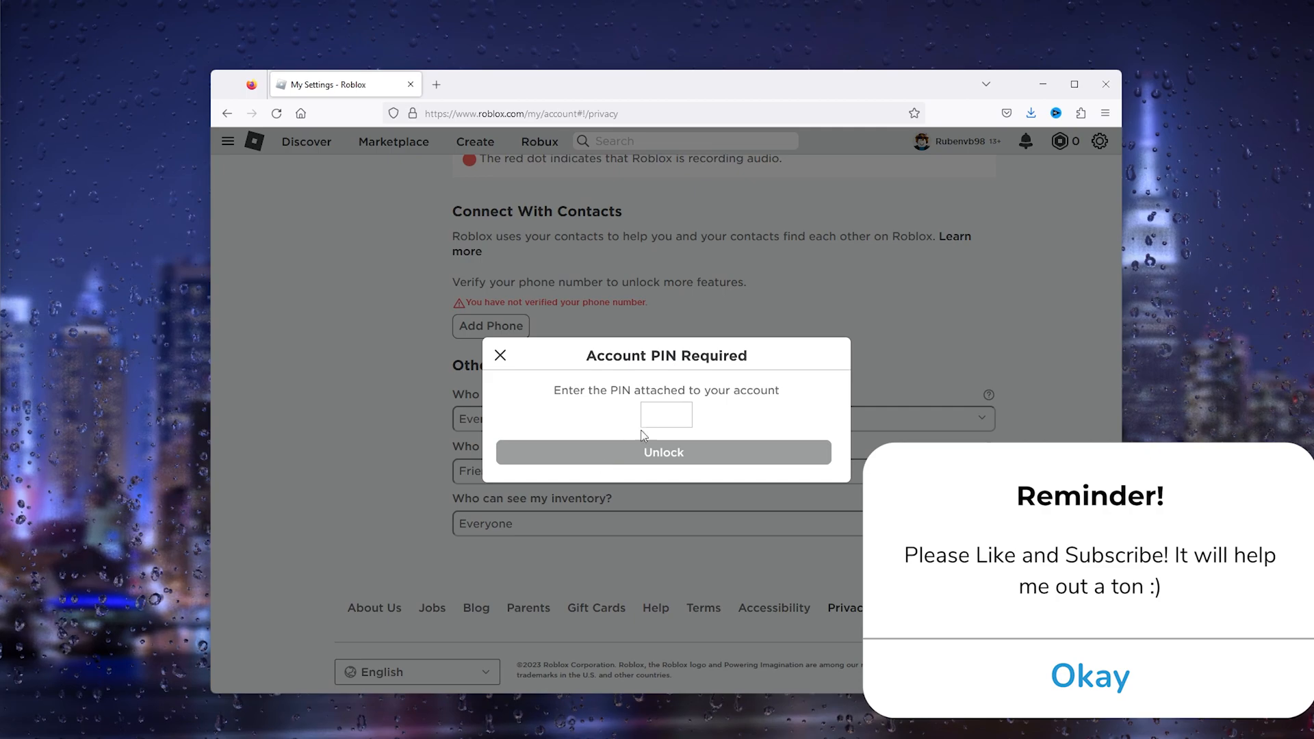
pyautogui.write('00')
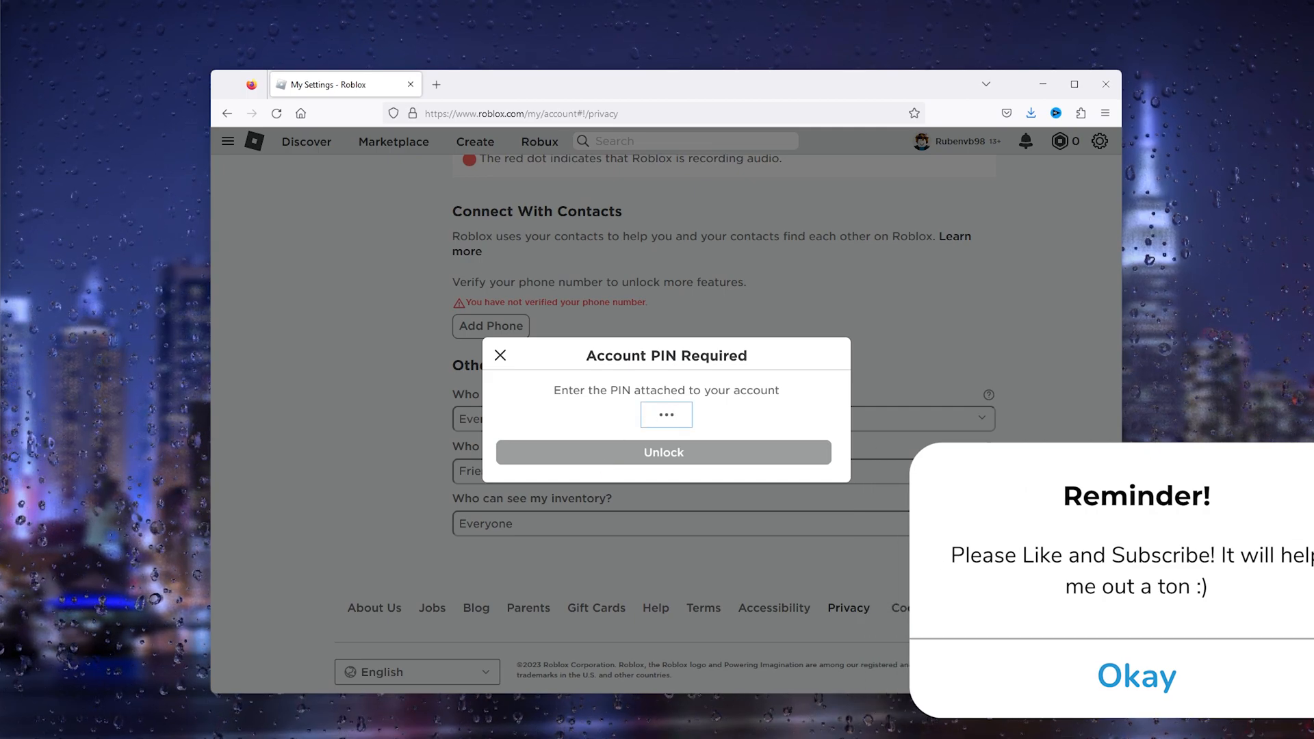
pyautogui.write('0')
pyautogui.click(719, 458)
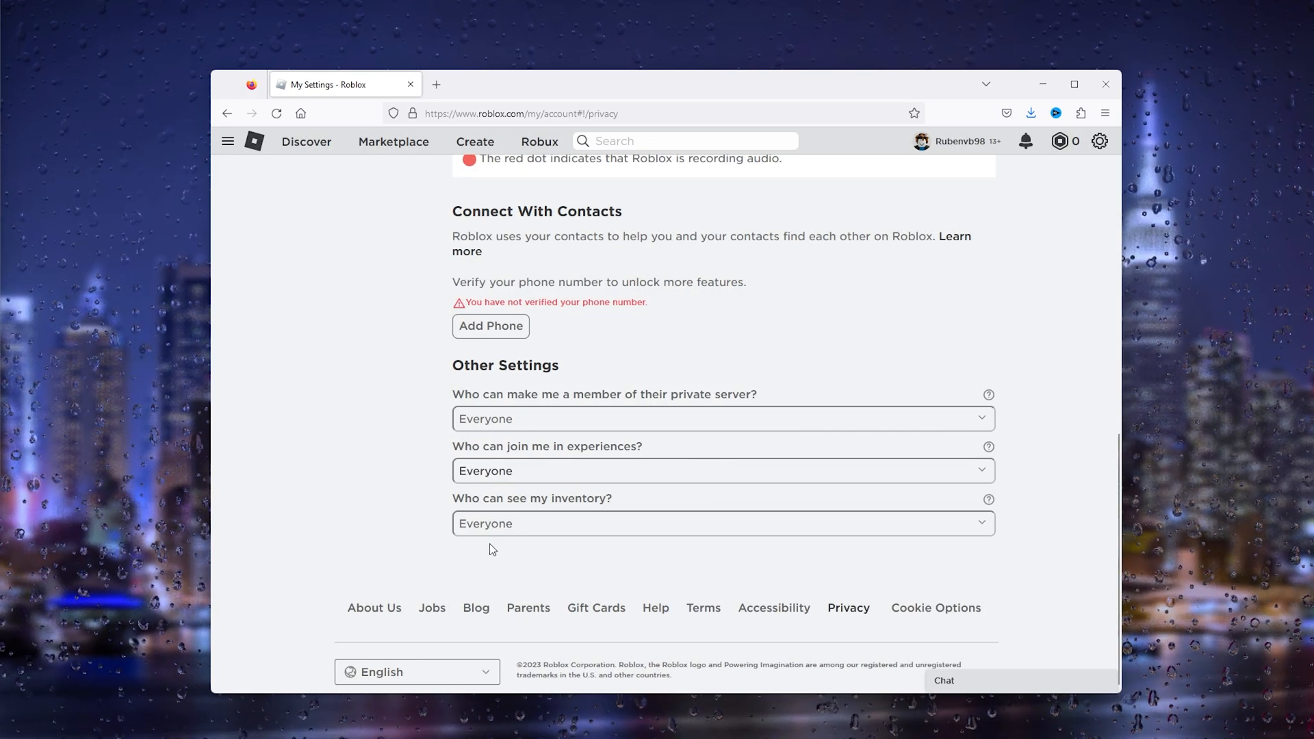
# Step: Keep inventory visibility set to Everyone and clear the stray text selection
pyautogui.click(493, 526)
pyautogui.click(507, 553)
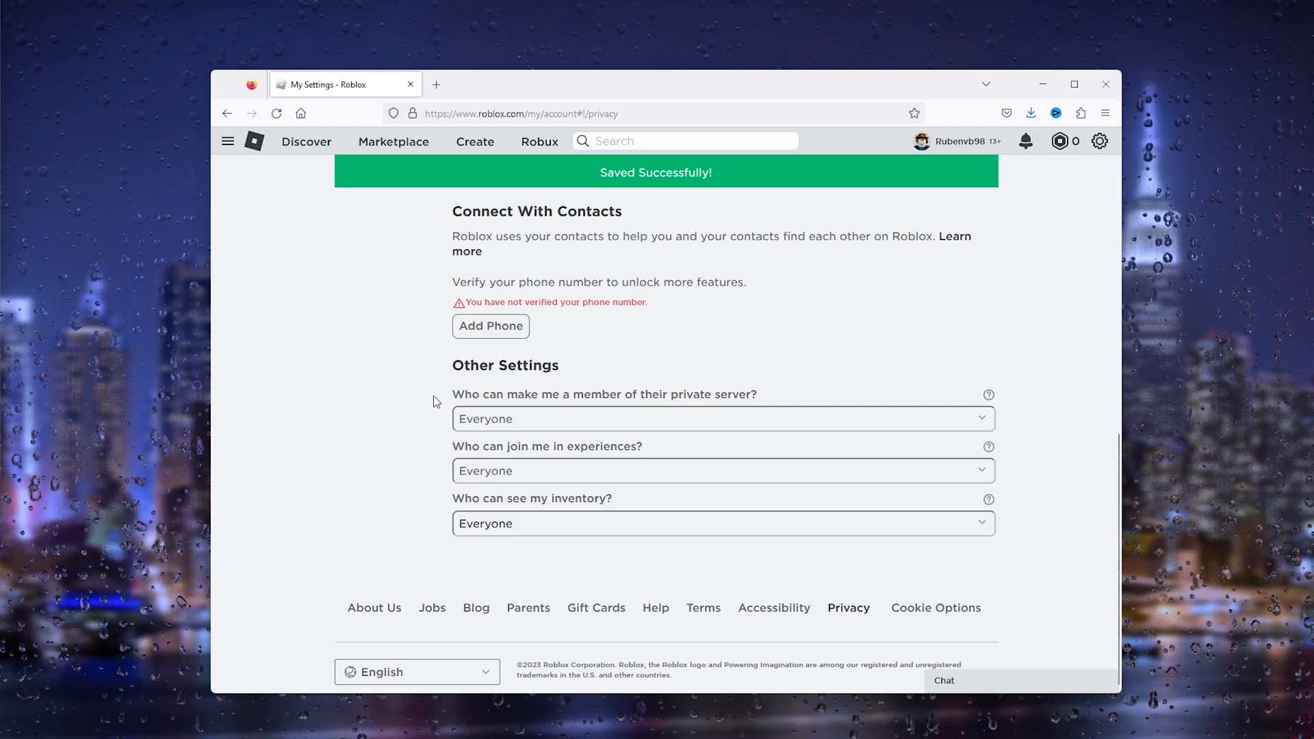
pyautogui.tripleClick(506, 554)
pyautogui.click(629, 554)
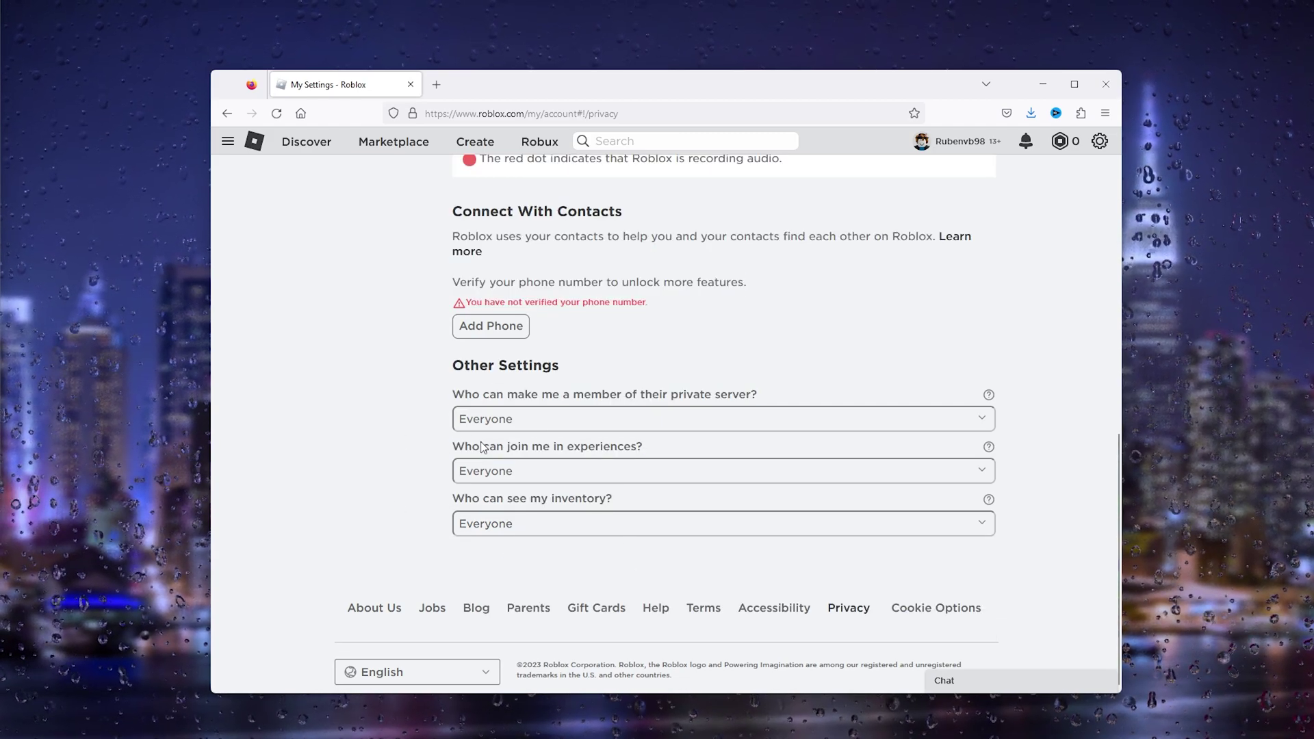